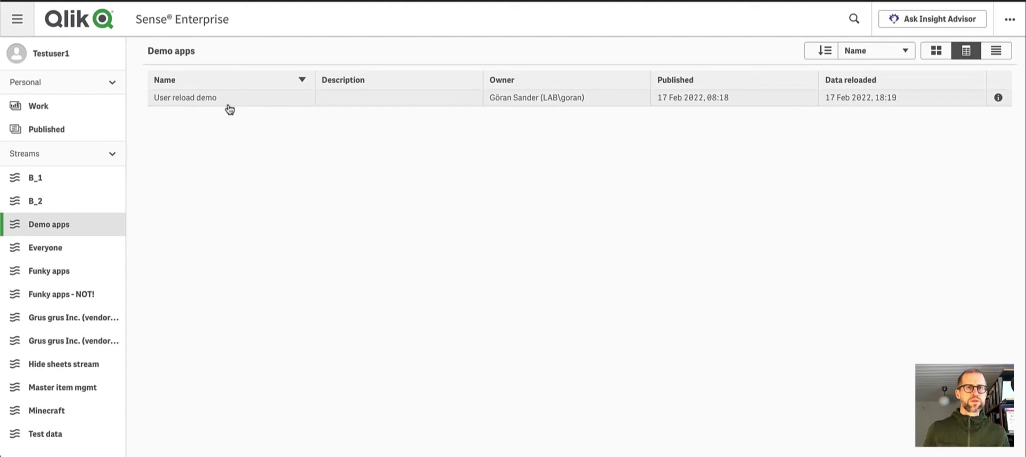
Try removing the AccessType: Mobile, DemoApp: Yes and UserReload: Group A properties, then close without saving.
right_click(191, 102)
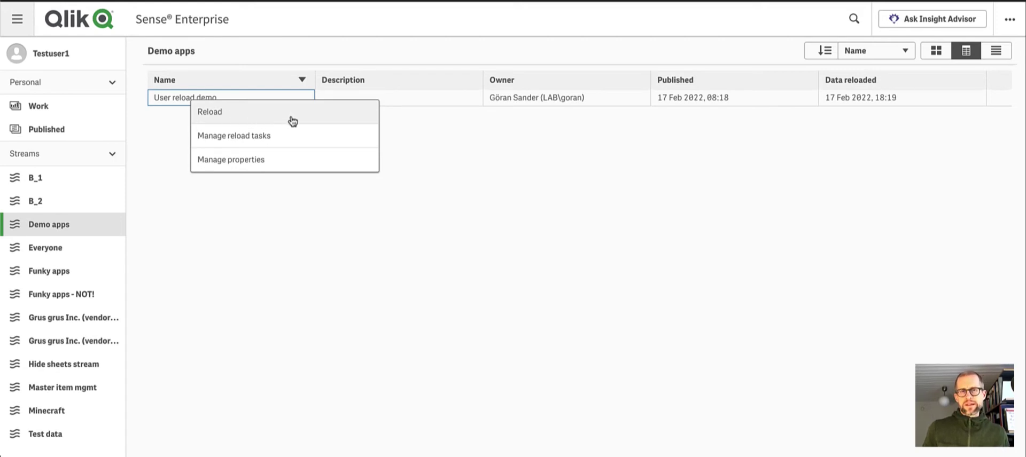
click(284, 167)
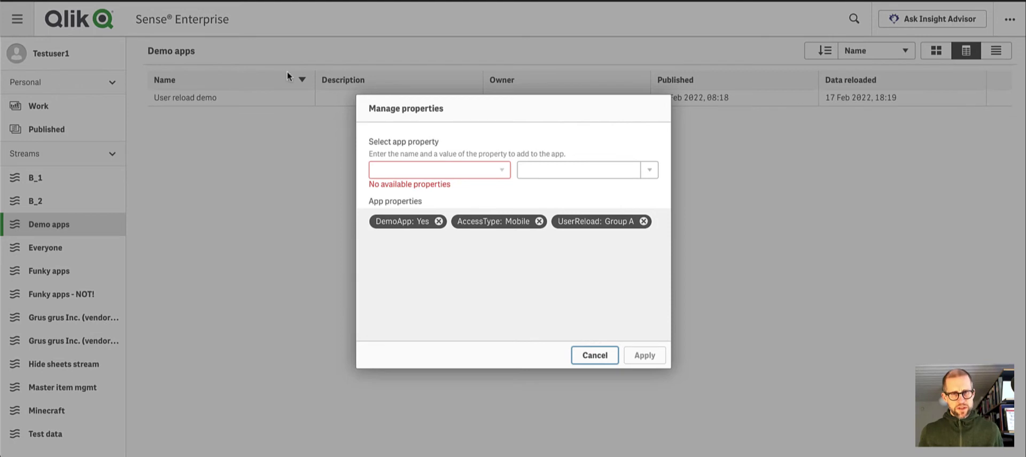
click(539, 221)
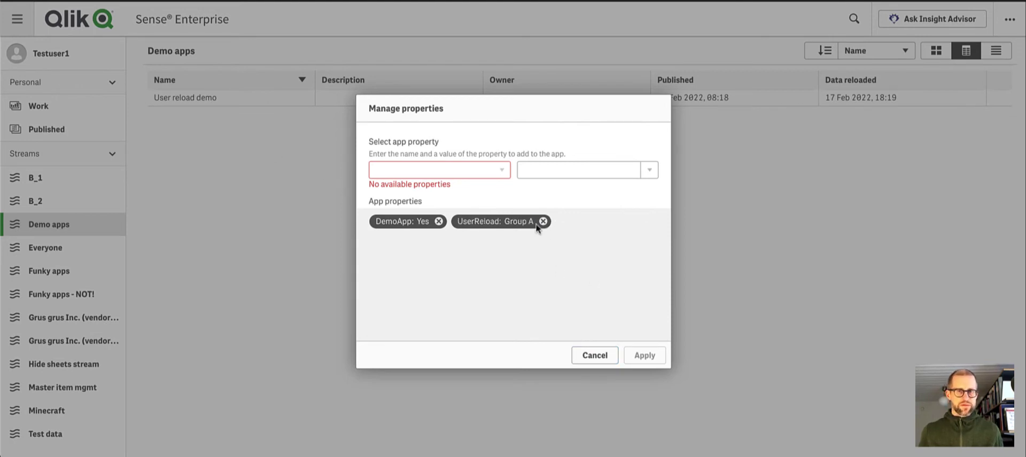
click(438, 221)
click(461, 221)
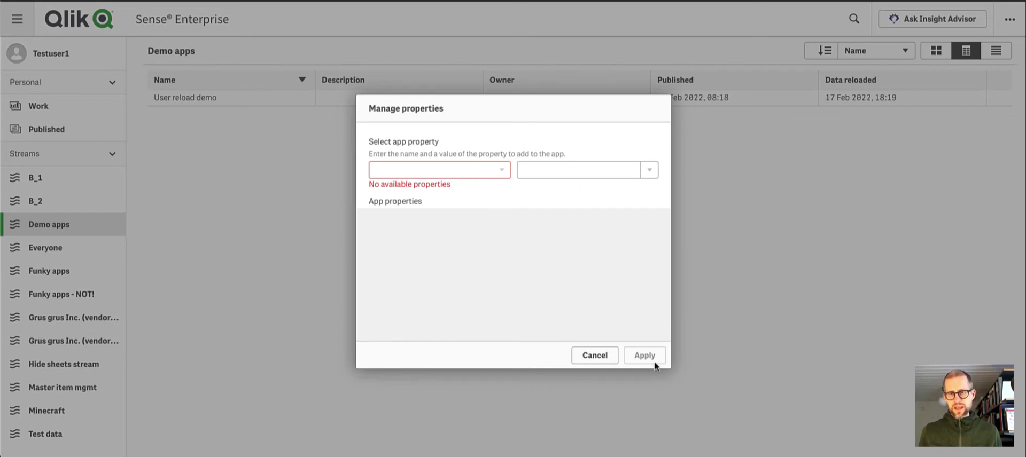
click(602, 357)
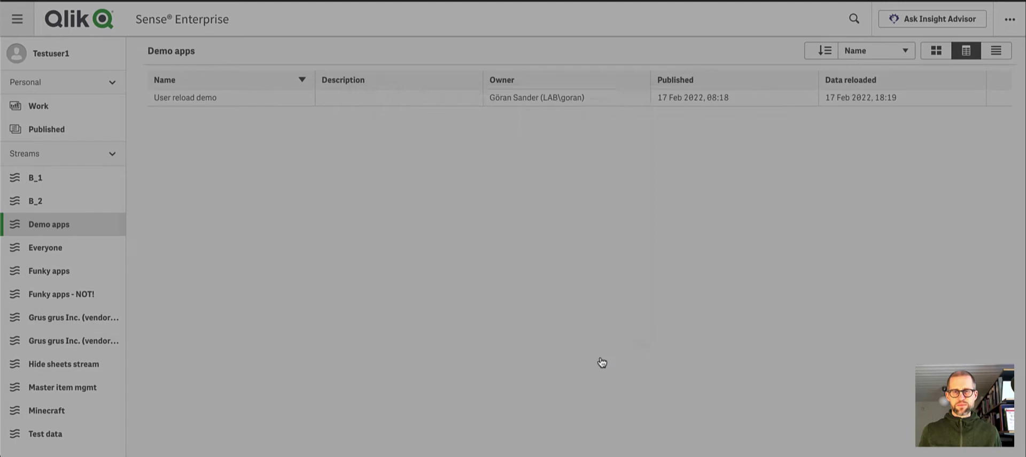
Review Reload task 2's execution log, then start a reload of User reload demo from its context menu.
right_click(299, 100)
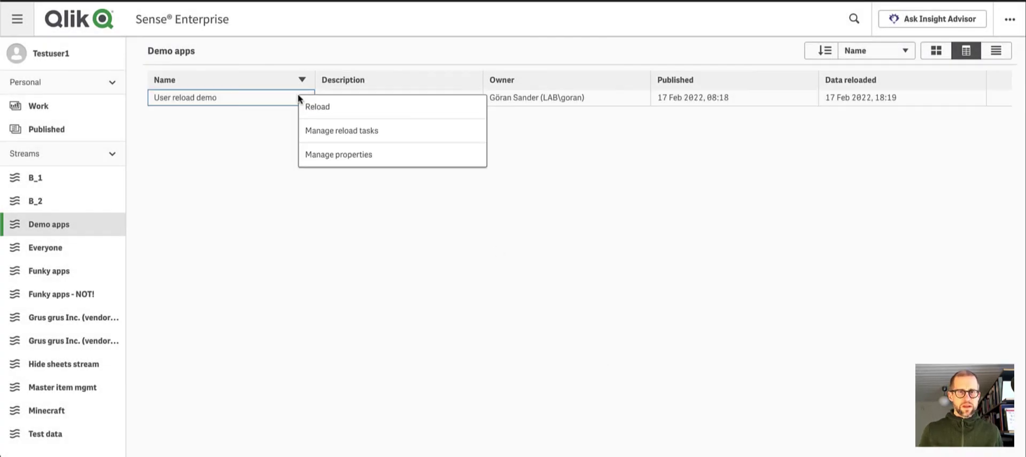
click(387, 137)
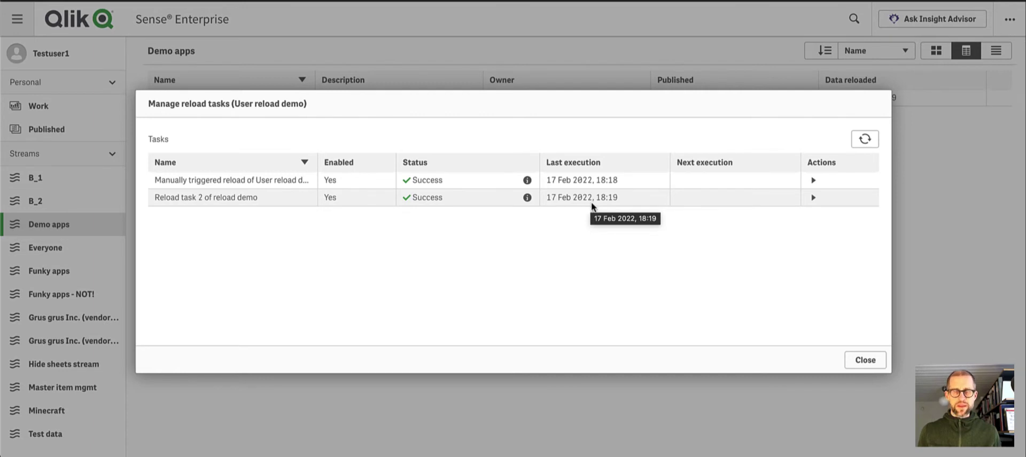
click(528, 202)
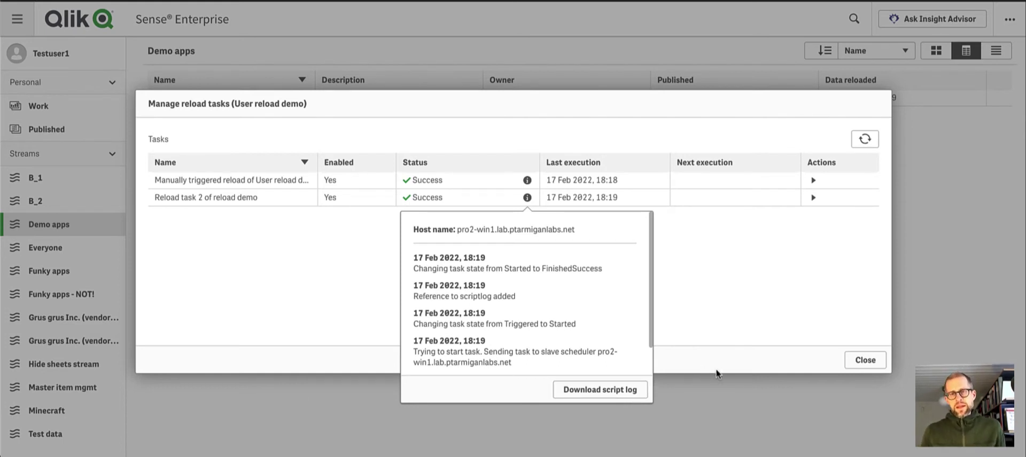
click(799, 304)
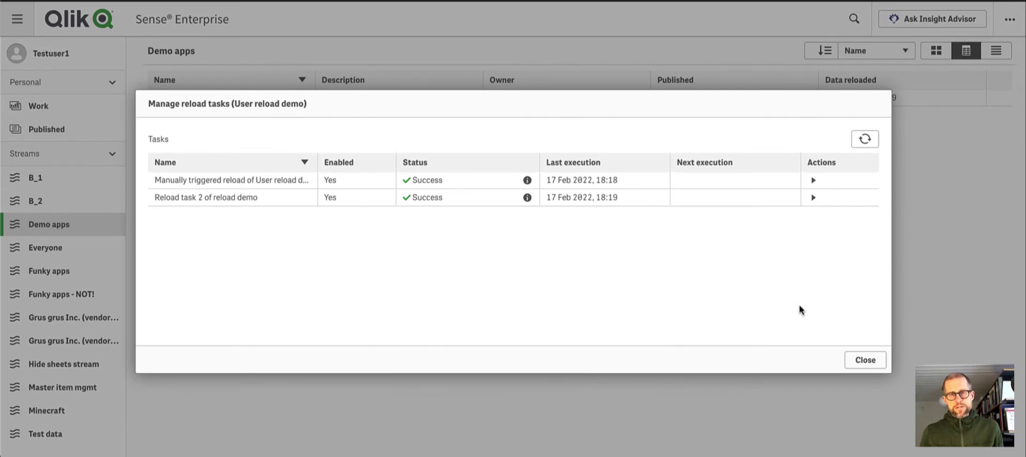
click(871, 362)
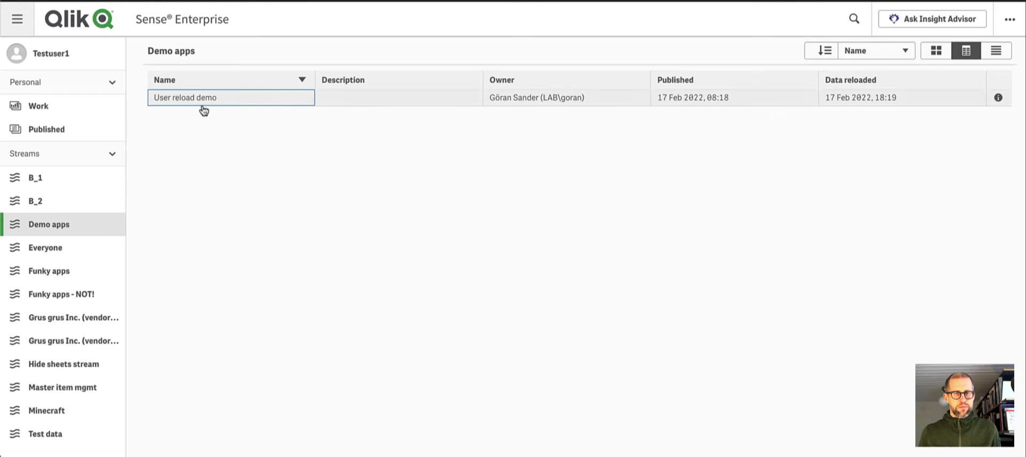
right_click(206, 106)
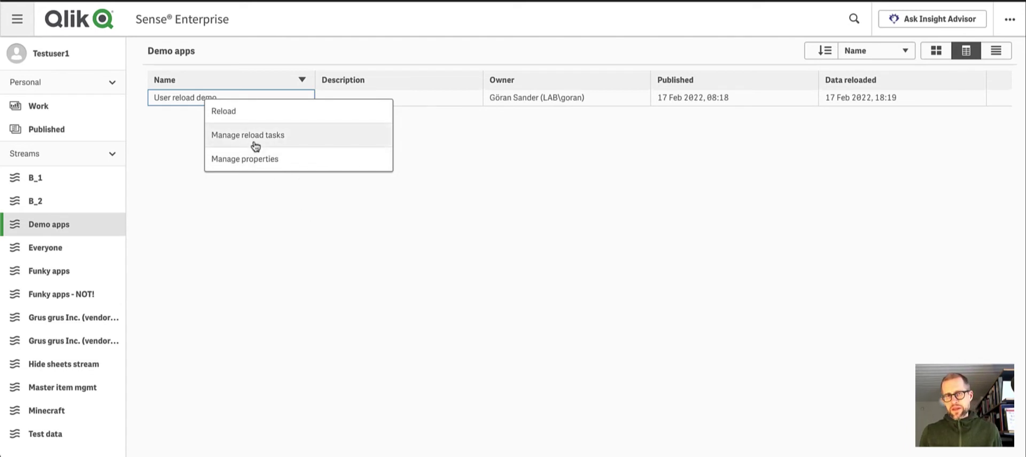
click(243, 121)
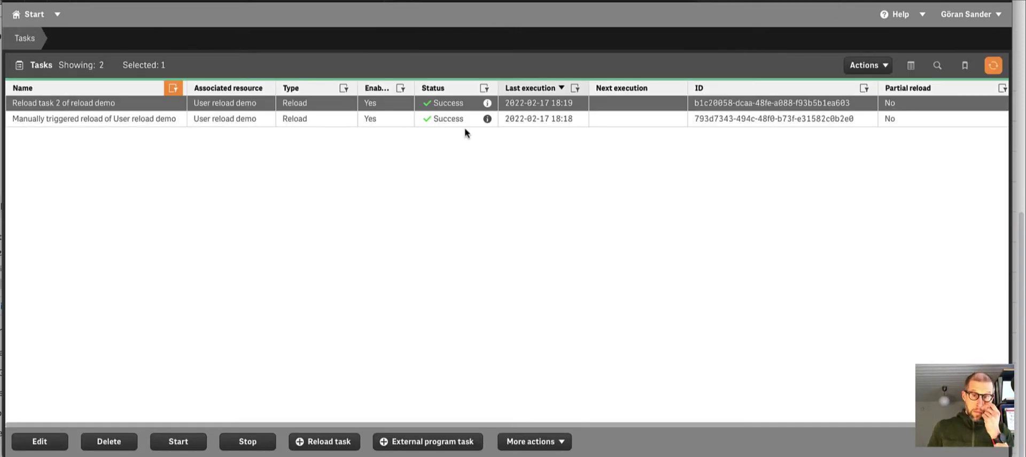
Refresh the tasks, sort by Last execution ascending, and select the manual reload and Reload task 2 rows.
click(995, 68)
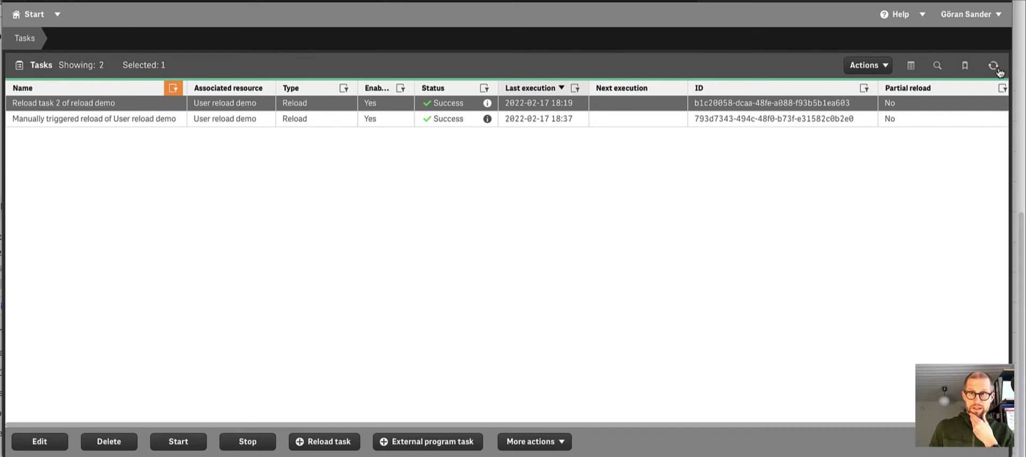
click(545, 89)
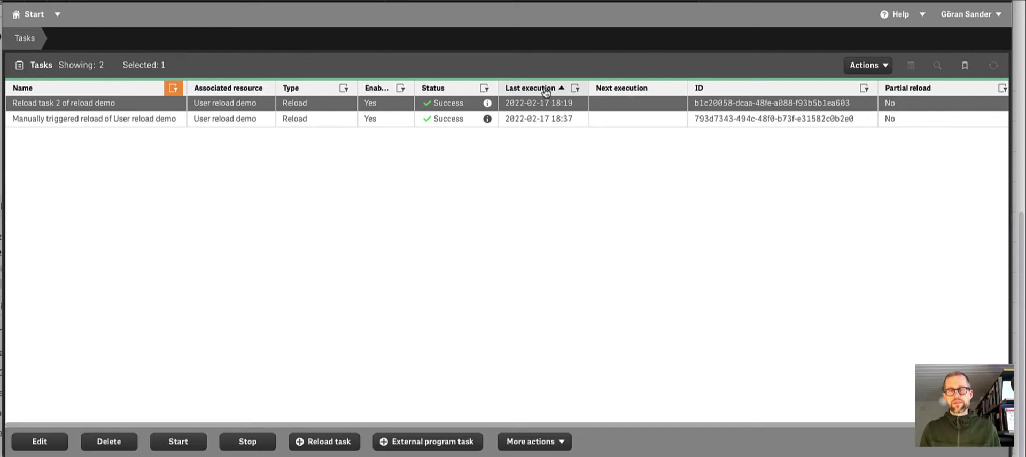
click(545, 89)
click(545, 90)
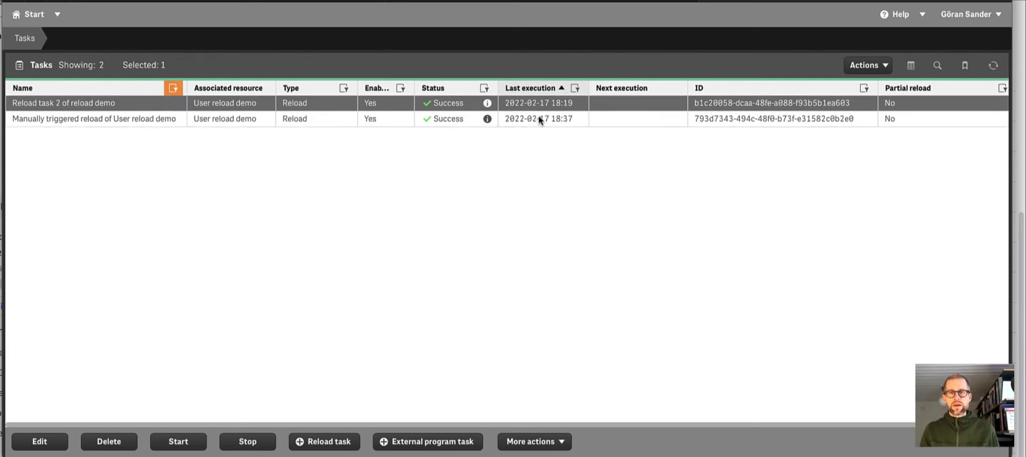
click(566, 120)
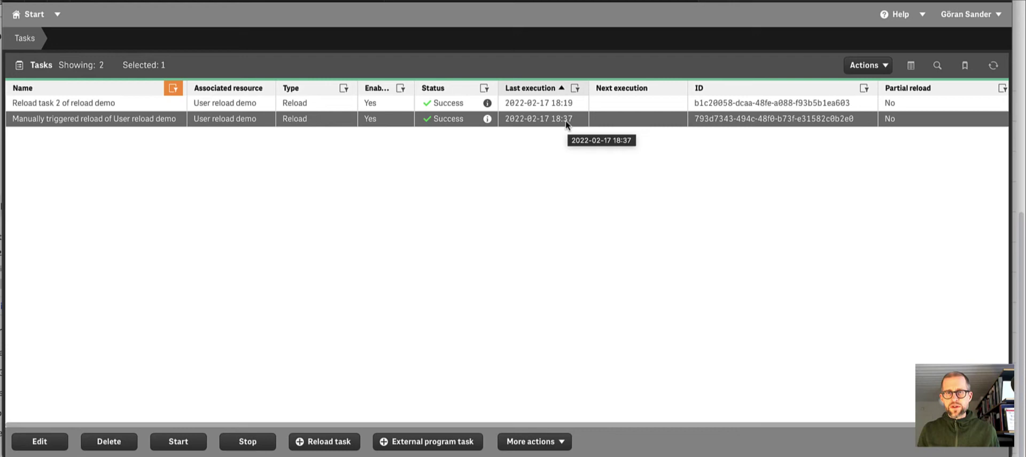
click(451, 107)
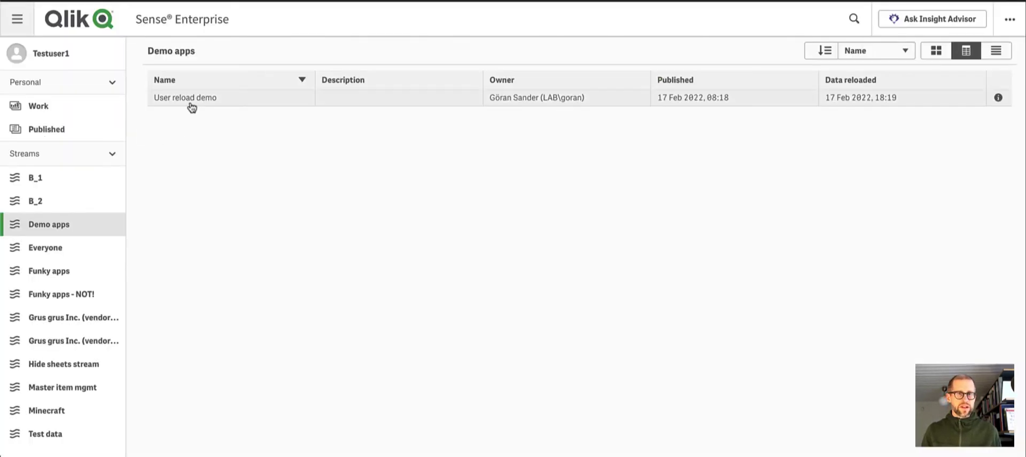
Check which actions User reload demo's context menu now offers, then dismiss it.
right_click(191, 101)
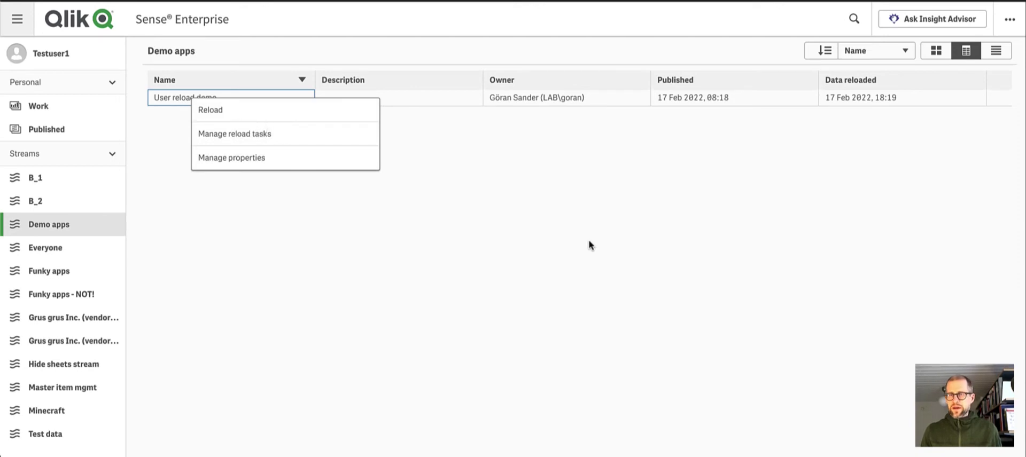
click(471, 281)
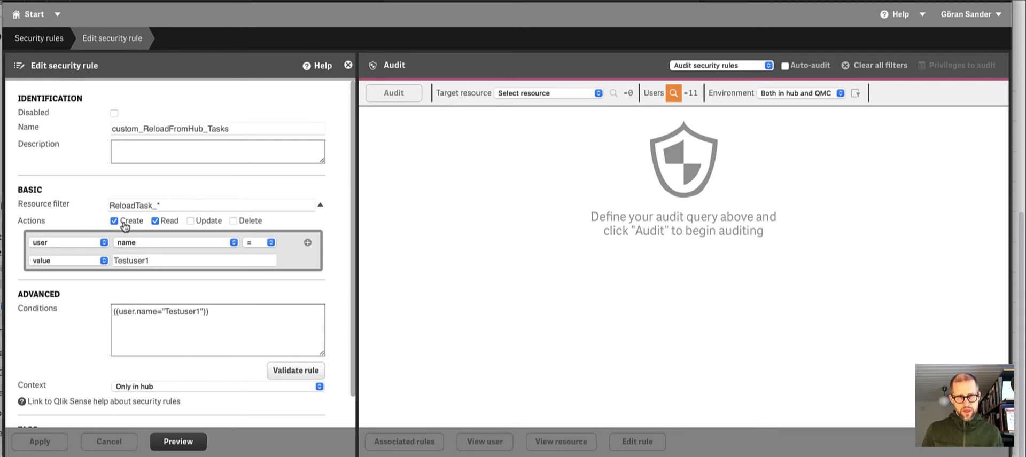
Uncheck Create in custom_ReloadFromHub_Tasks so only Read remains, and apply the rule.
click(124, 223)
click(125, 224)
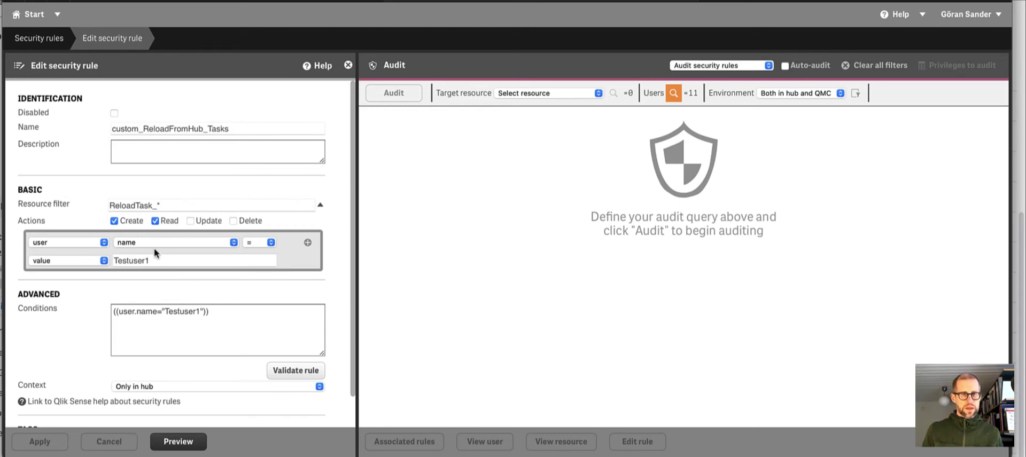
click(128, 223)
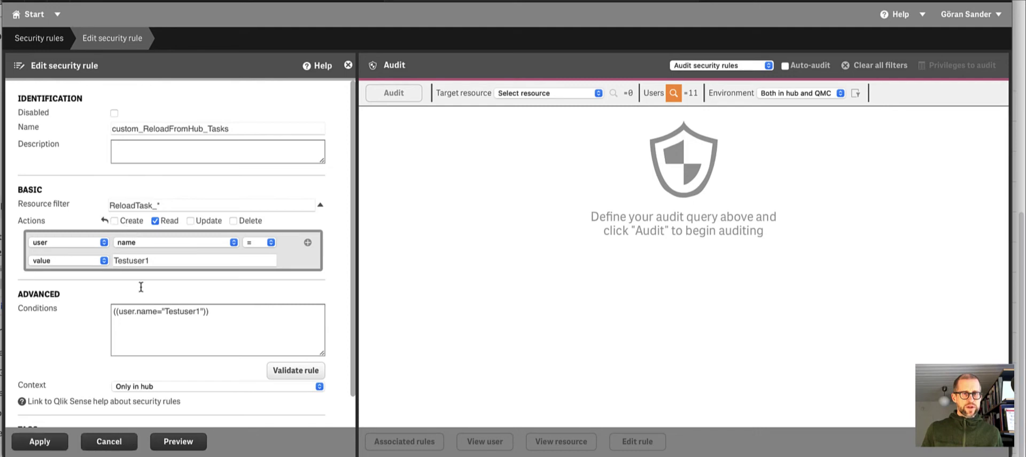
click(39, 442)
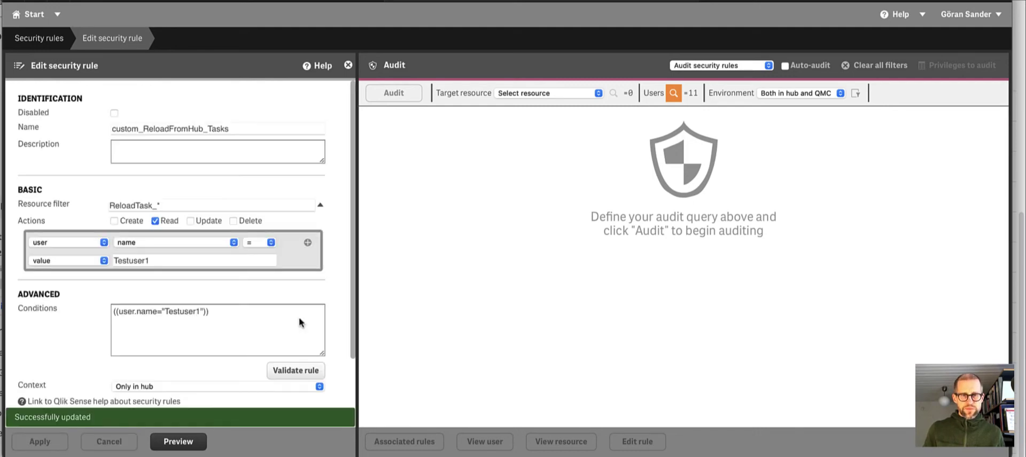
Refresh the hub, run Reload task 2 for User reload demo, check its status log, and close the dialog.
key(alt+Tab)
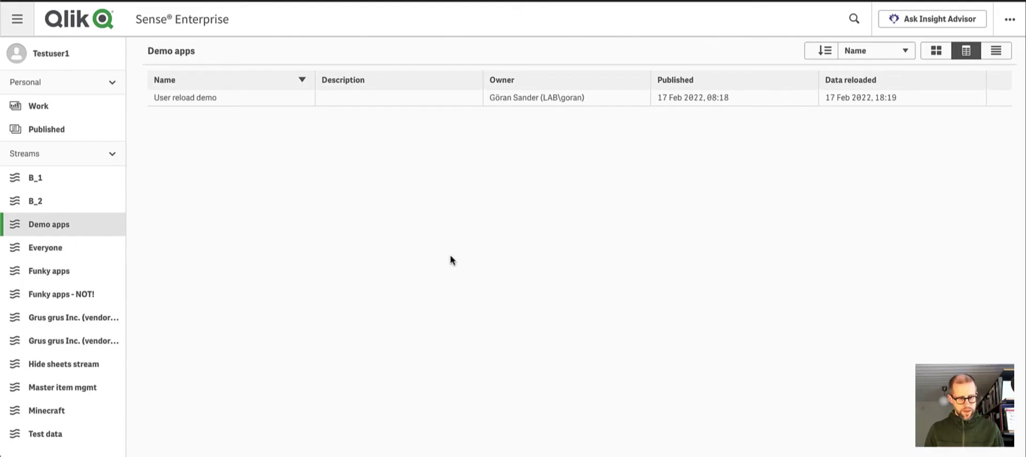
key(F5)
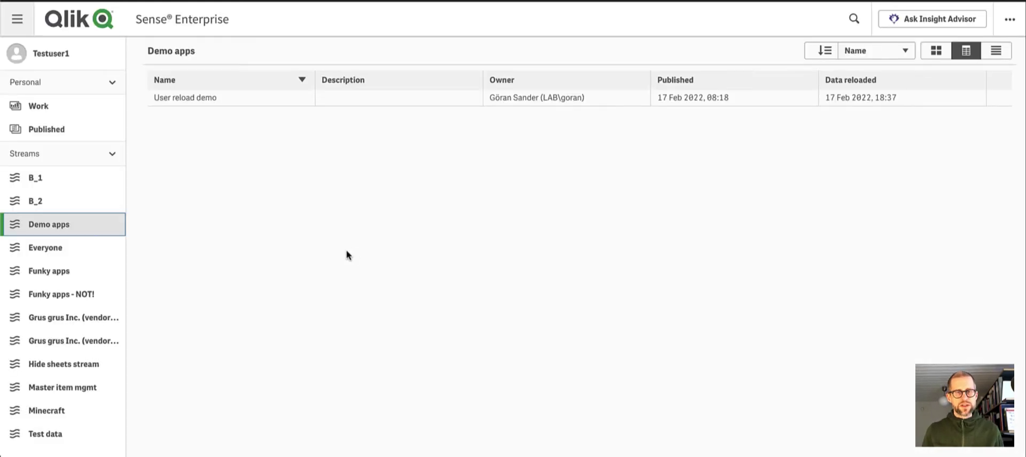
right_click(233, 101)
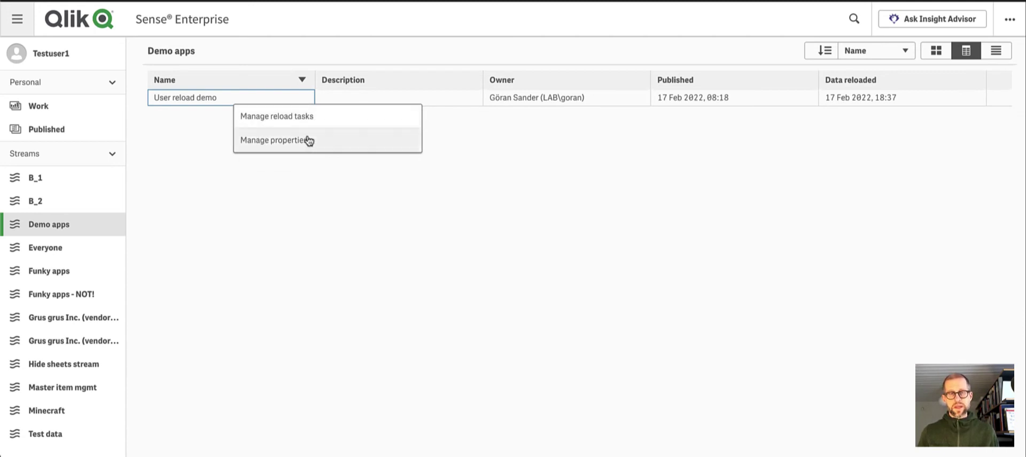
click(304, 117)
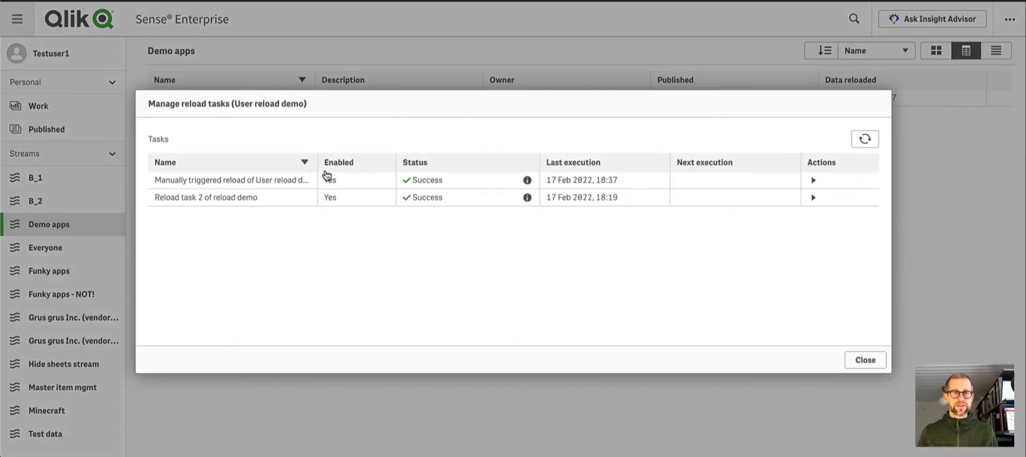
click(814, 198)
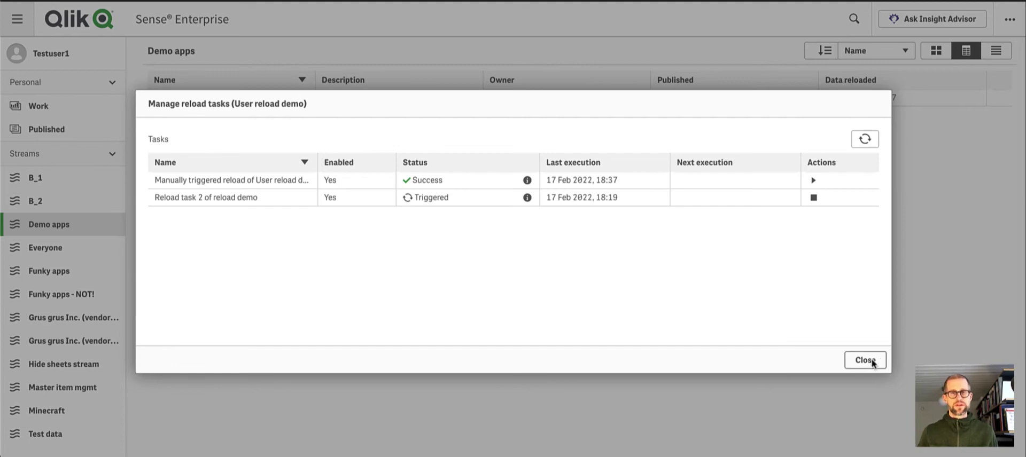
click(526, 198)
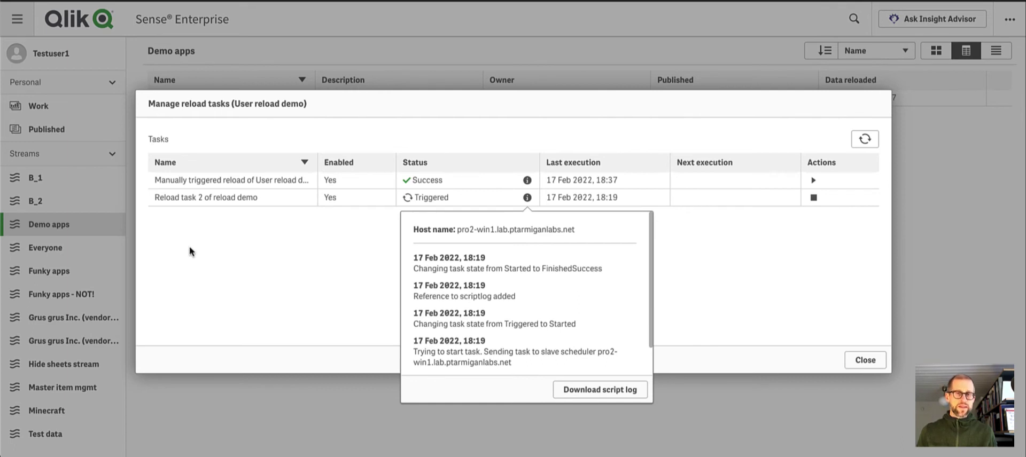
click(283, 275)
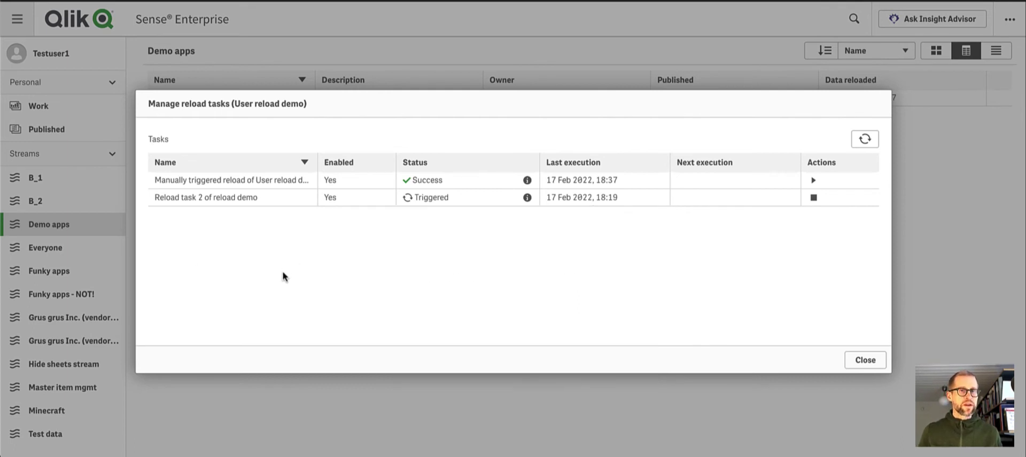
click(866, 360)
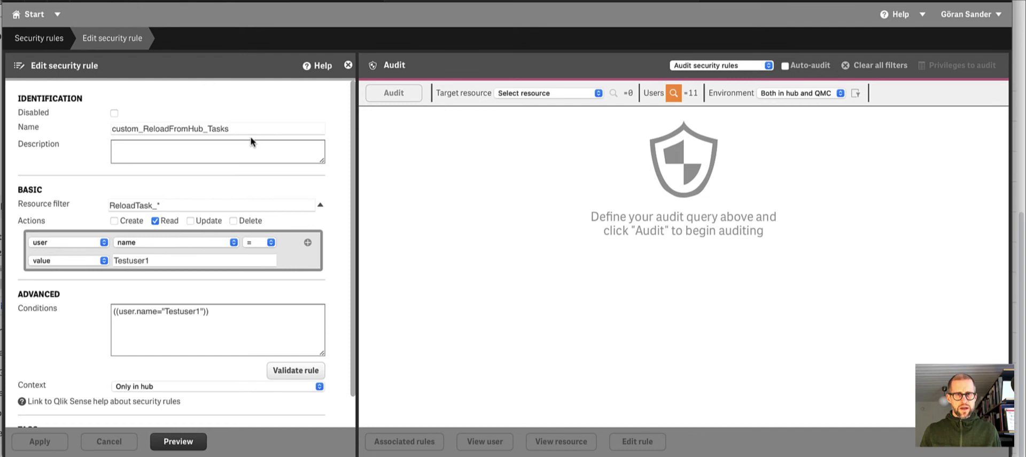
Tick Create in custom_ReloadFromHub_Tasks and apply; in custom_ReloadFromHub_Apps, replace Update with Read and apply.
click(114, 220)
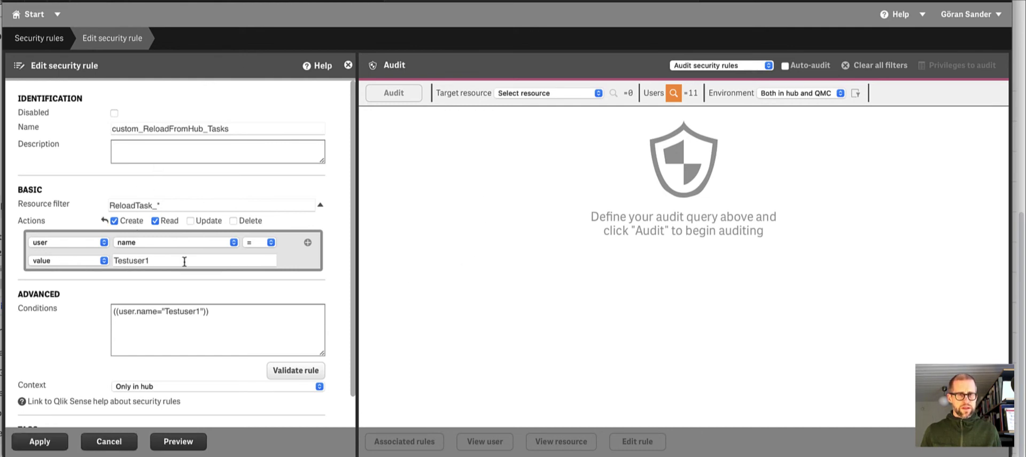
click(53, 447)
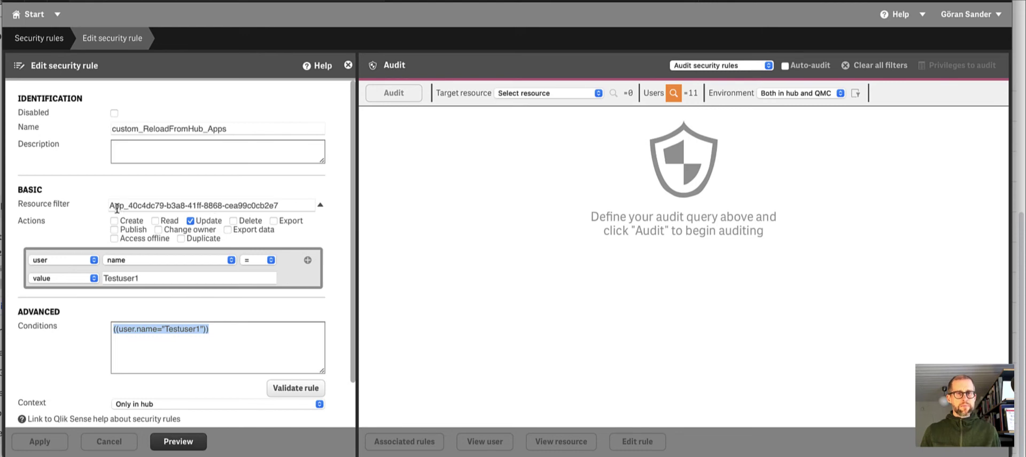
drag(112, 206, 208, 213)
click(285, 206)
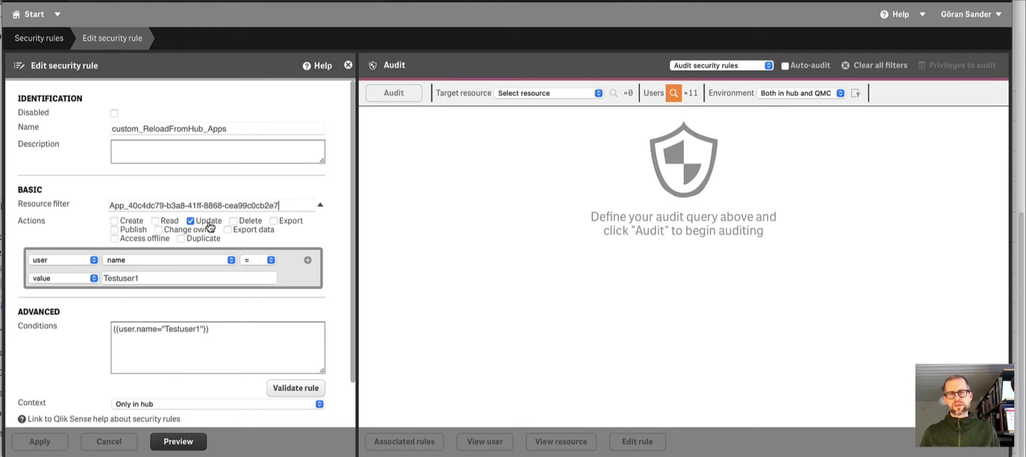
click(170, 222)
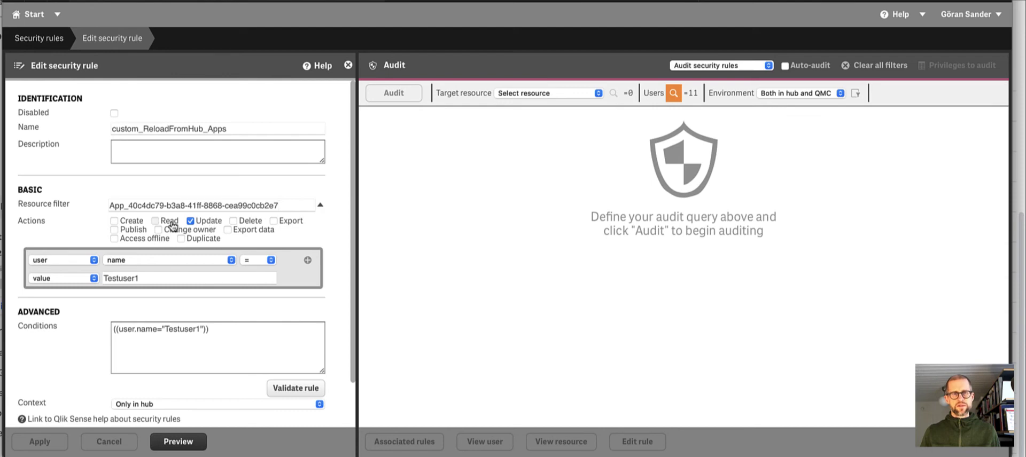
click(210, 224)
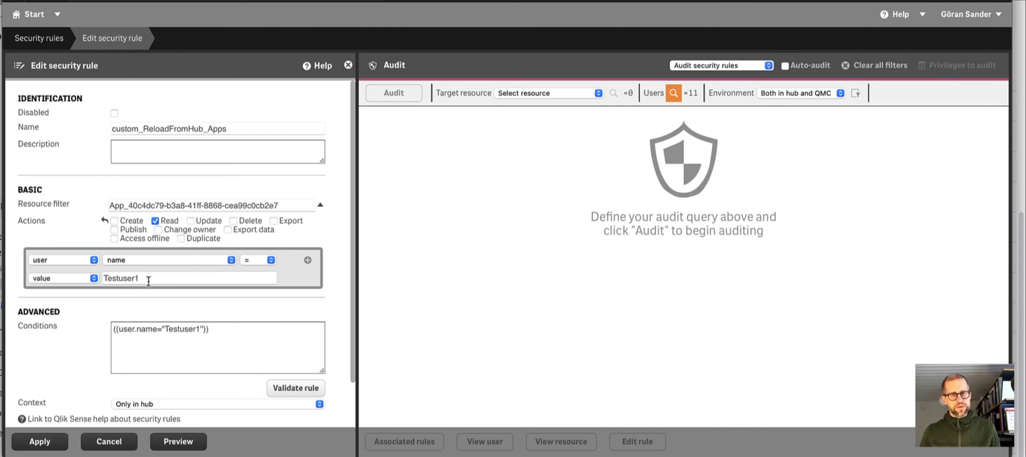
click(43, 443)
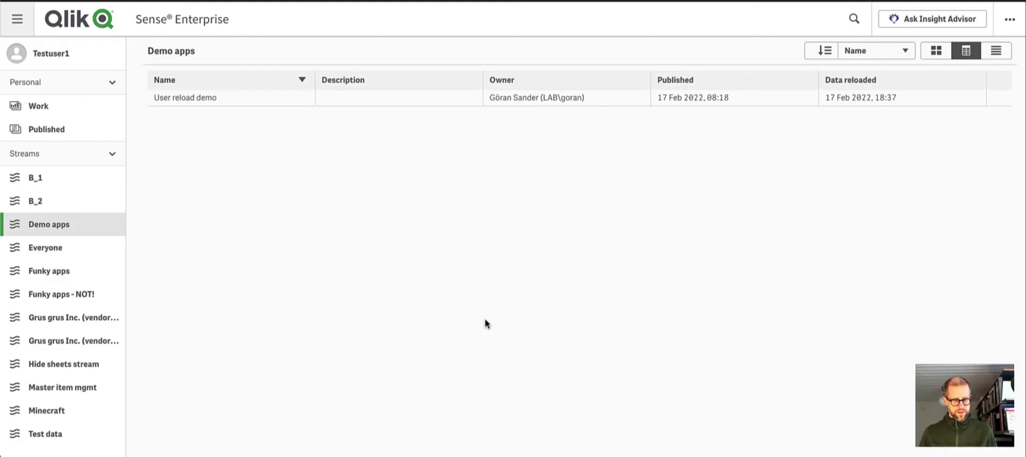
Refresh the hub and open Manage reload tasks for User reload demo to see both successful runs.
key(F5)
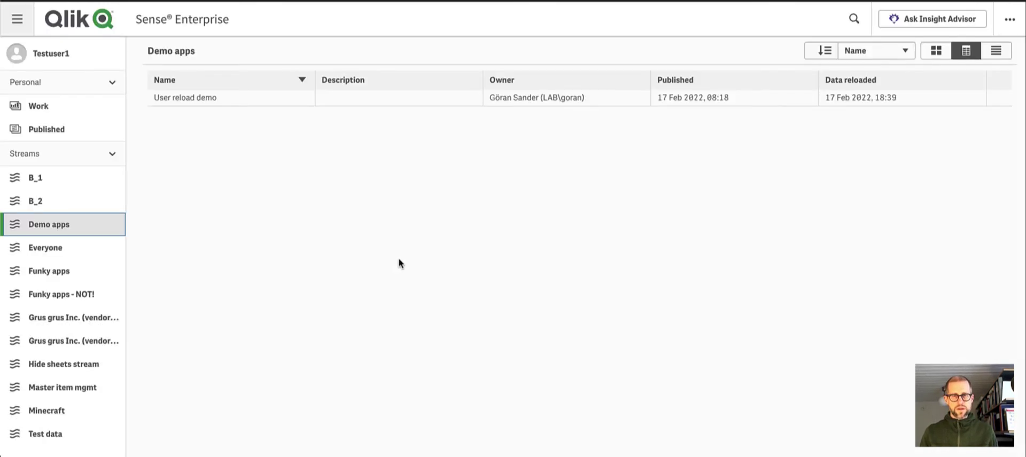
right_click(238, 98)
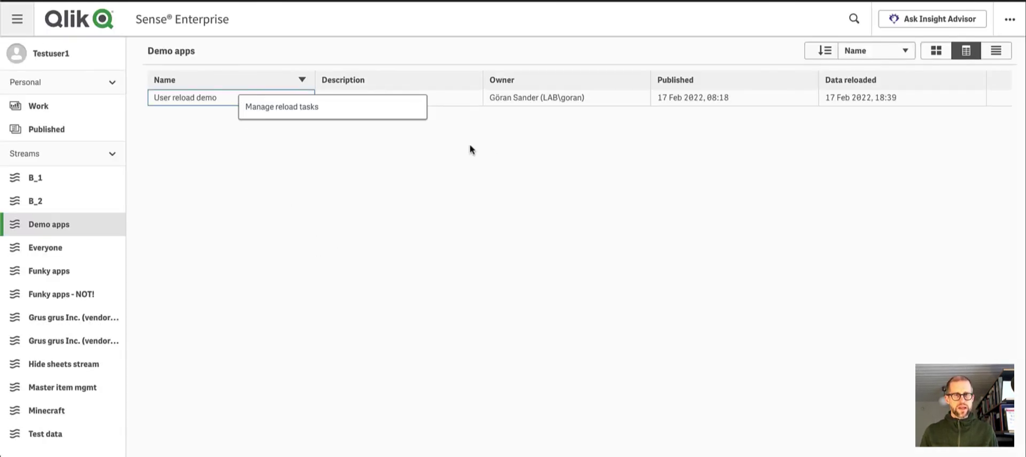
click(288, 107)
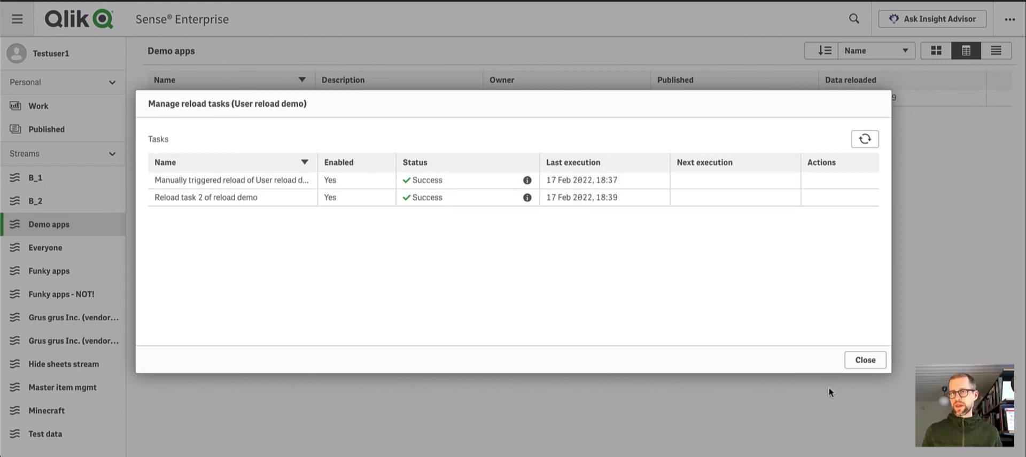
Close the reload tasks dialog, then switch custom_ReloadFromHub_Apps from Read to Update and apply.
click(847, 361)
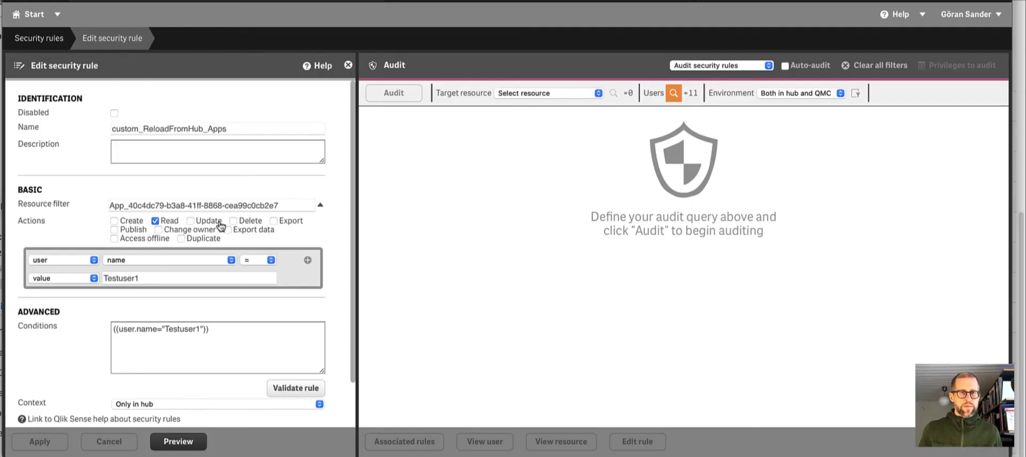
click(216, 222)
click(164, 221)
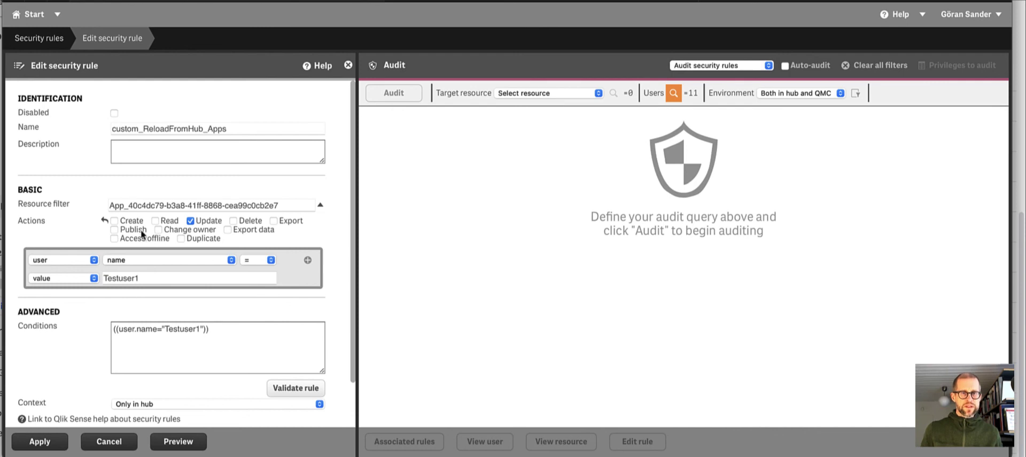
click(53, 442)
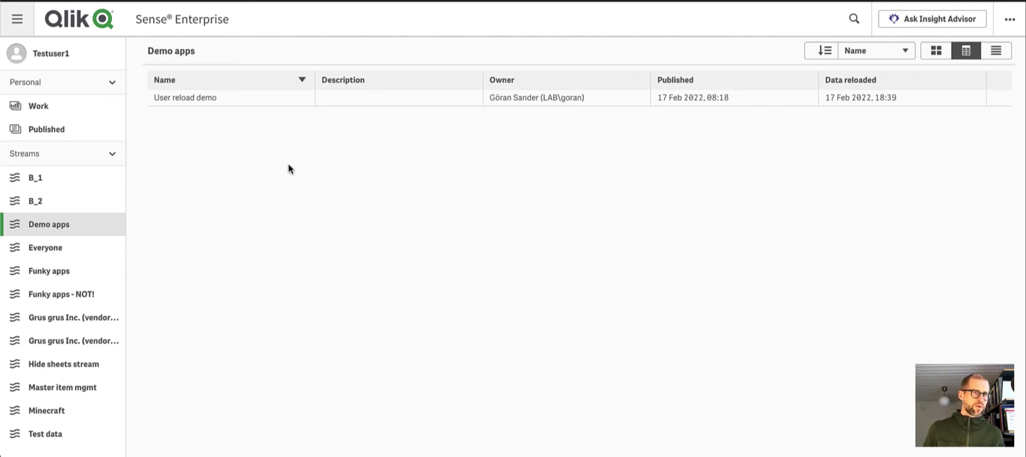
Bring up User reload demo's context menu to confirm the Reload entry now appears.
right_click(218, 97)
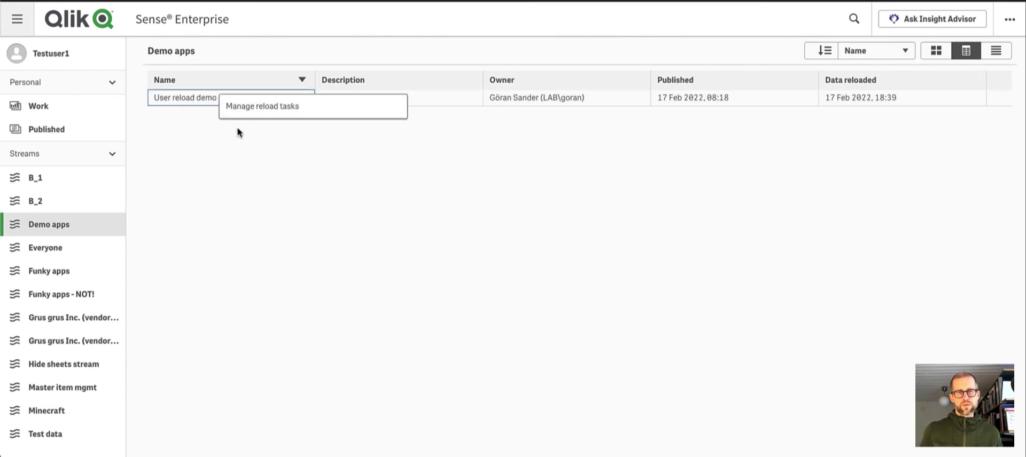
click(238, 114)
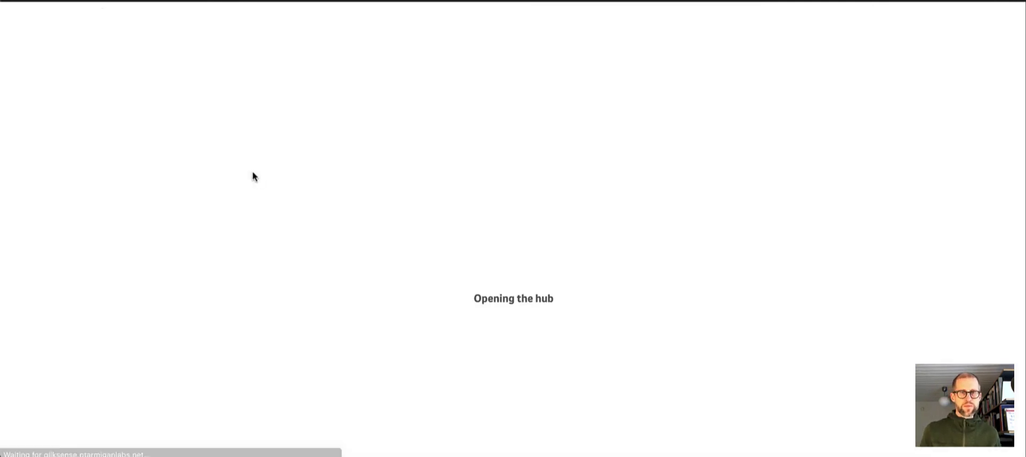
right_click(237, 100)
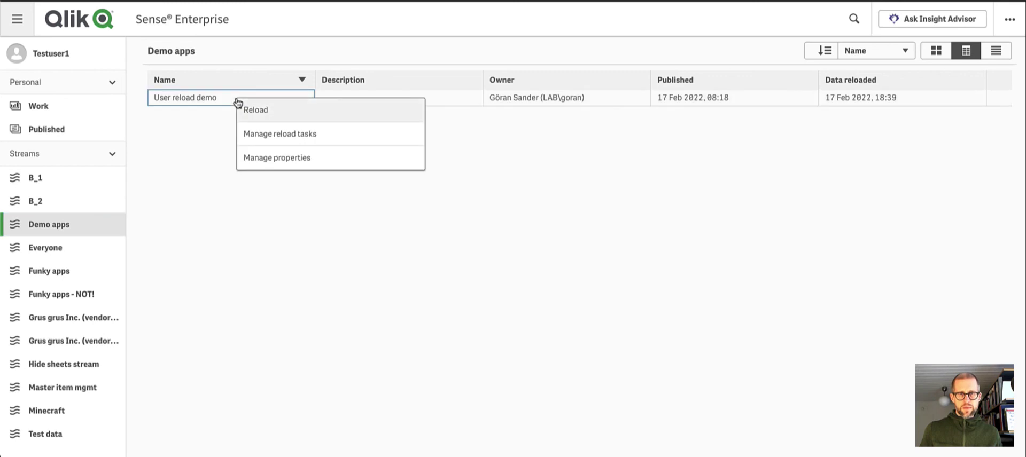